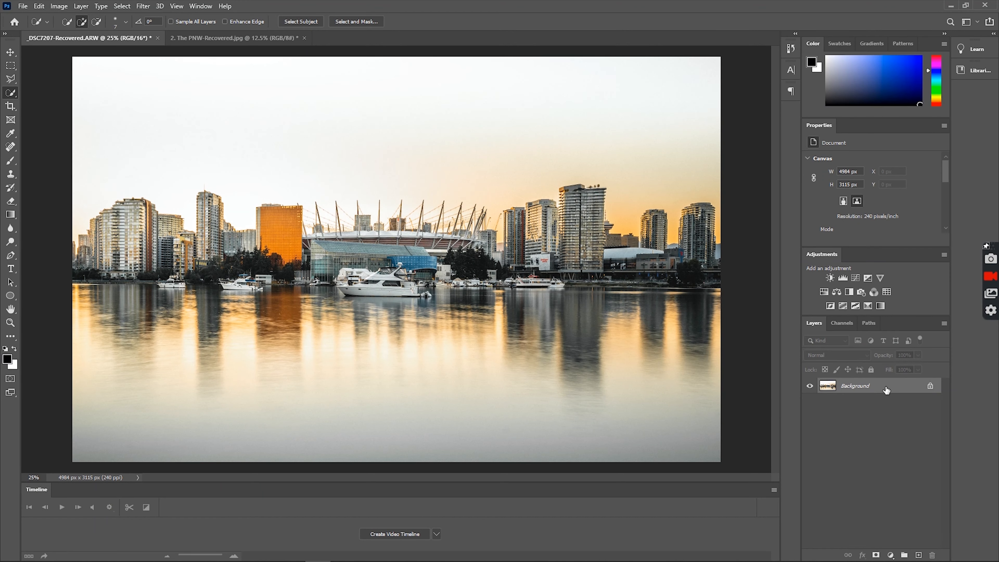
Duplicate the Background layer of the city skyline photo under the name Background copy
right_click(886, 390)
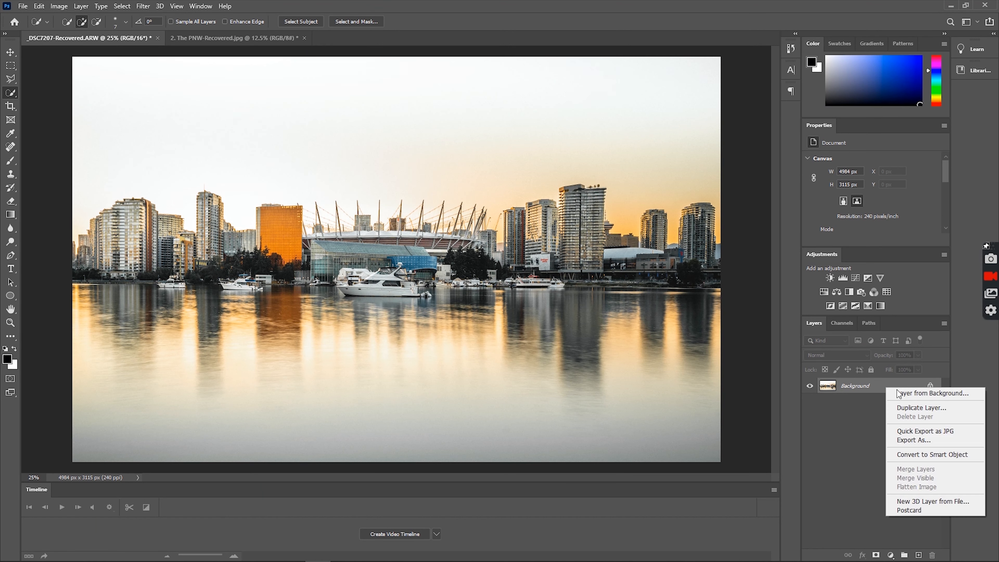
left_click(913, 408)
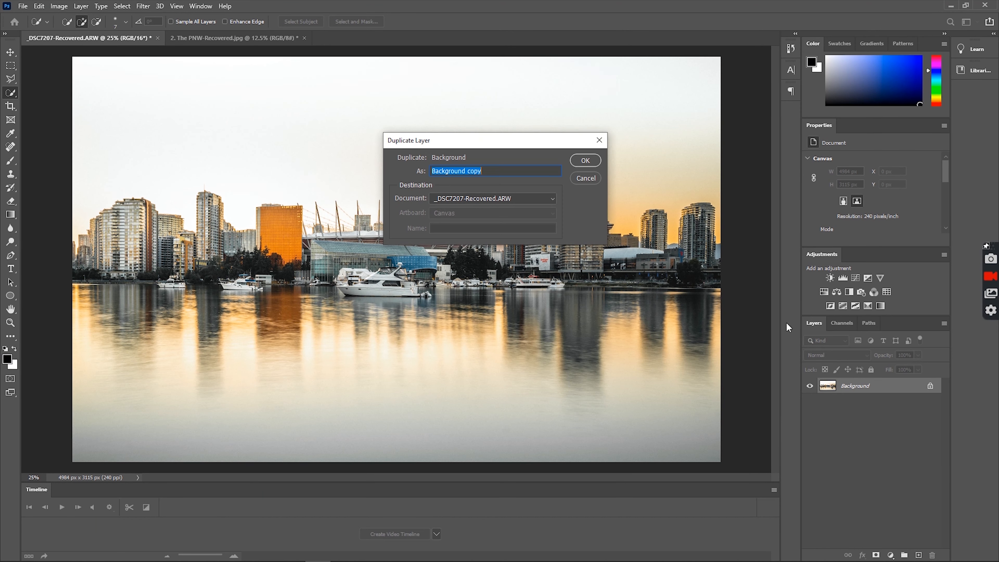
left_click(581, 161)
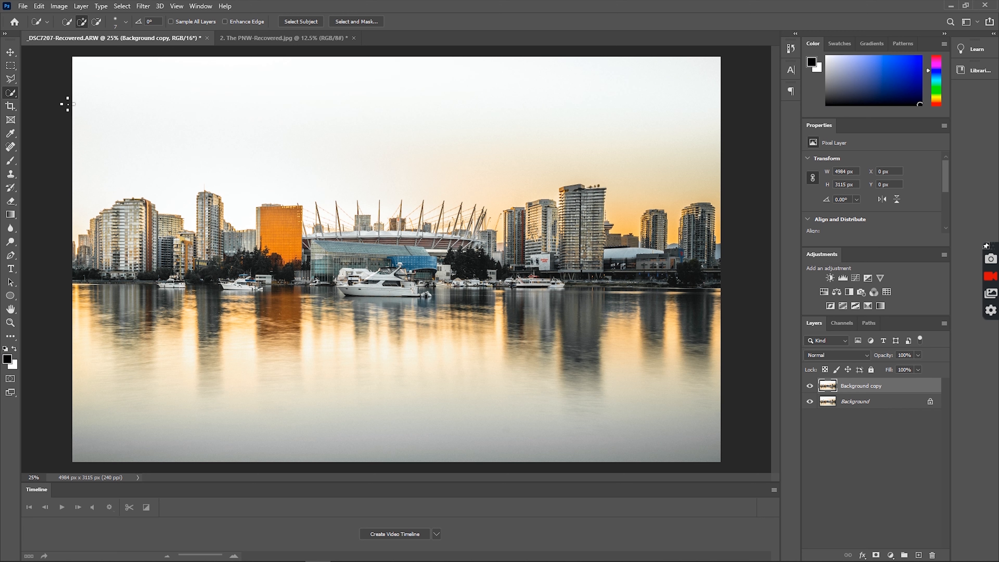
Select the water below the skyline with the Quick Selection tool and subtract the boat from the selection
right_click(10, 93)
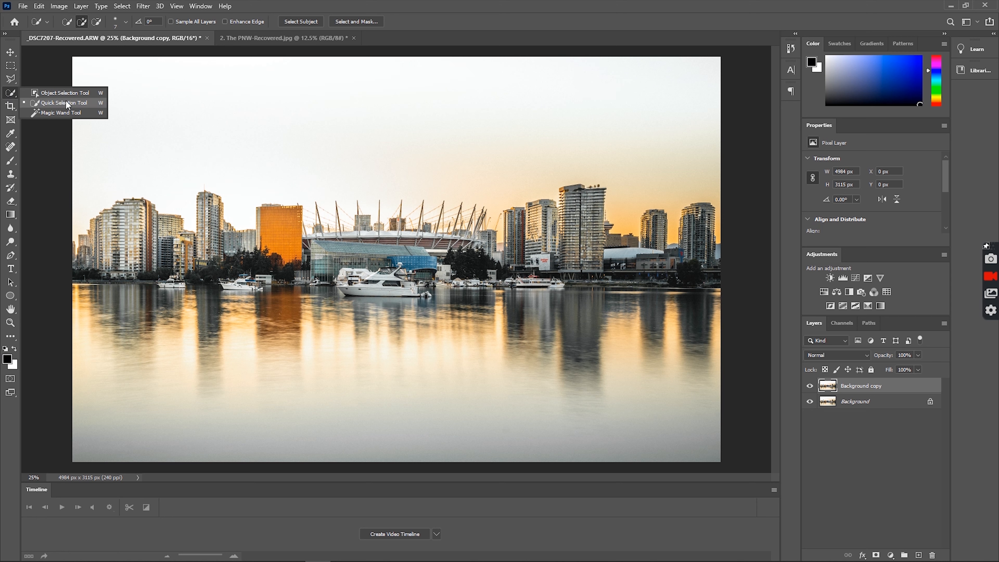
left_click(80, 103)
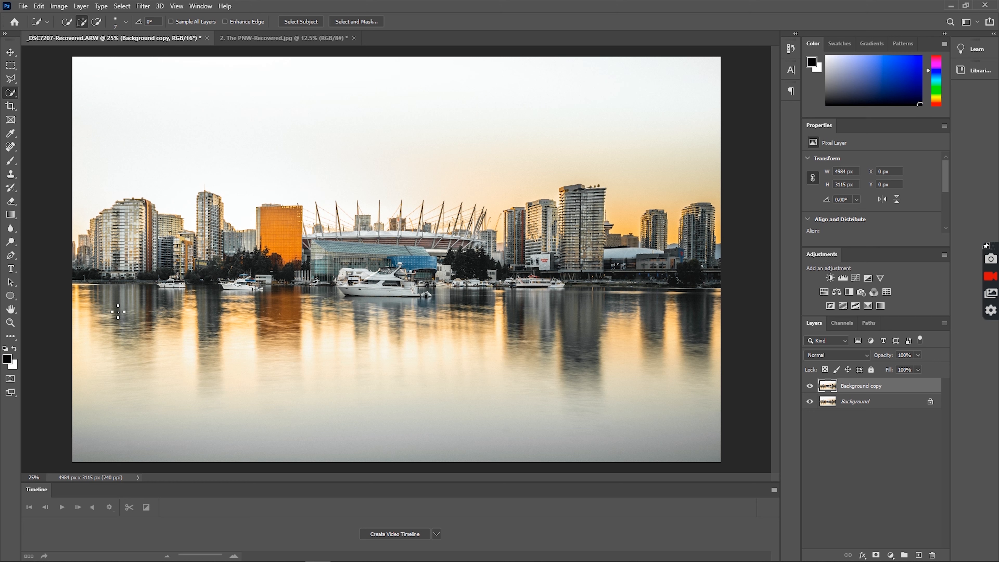
mouse_move(77, 290)
left_mouse_down()
mouse_move(339, 384)
mouse_move(591, 384)
mouse_move(551, 380)
left_mouse_up()
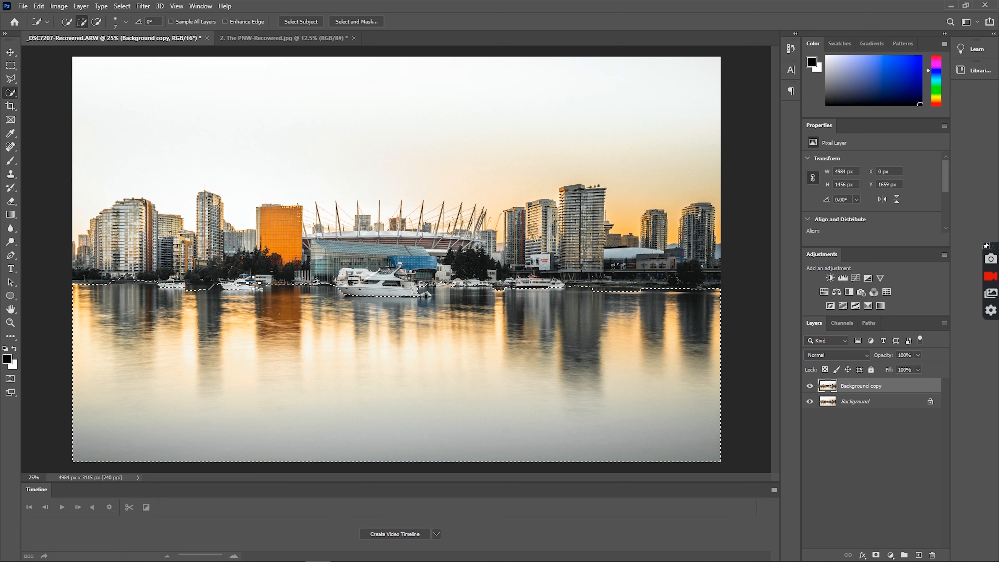
key("alt")
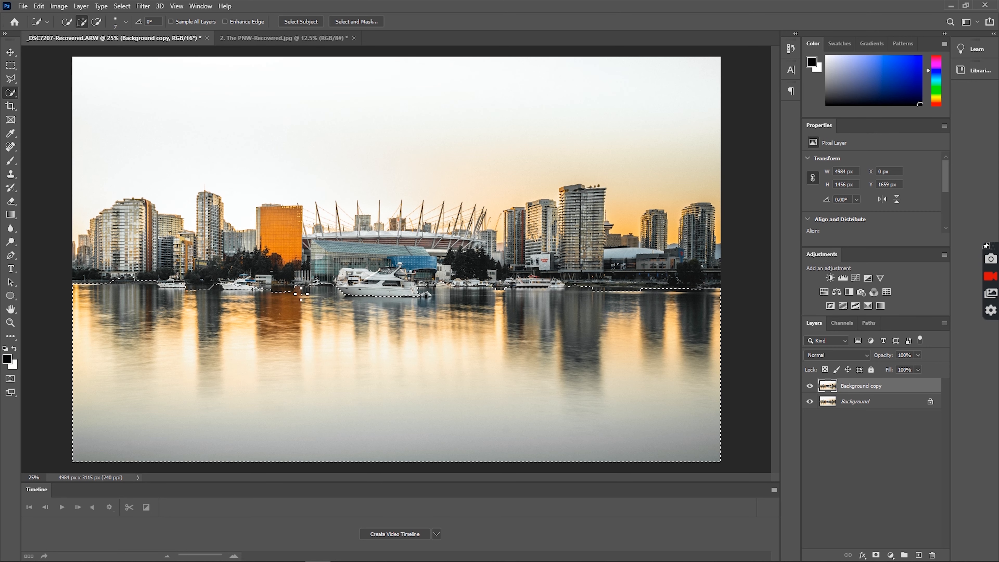
left_click(423, 295, "alt")
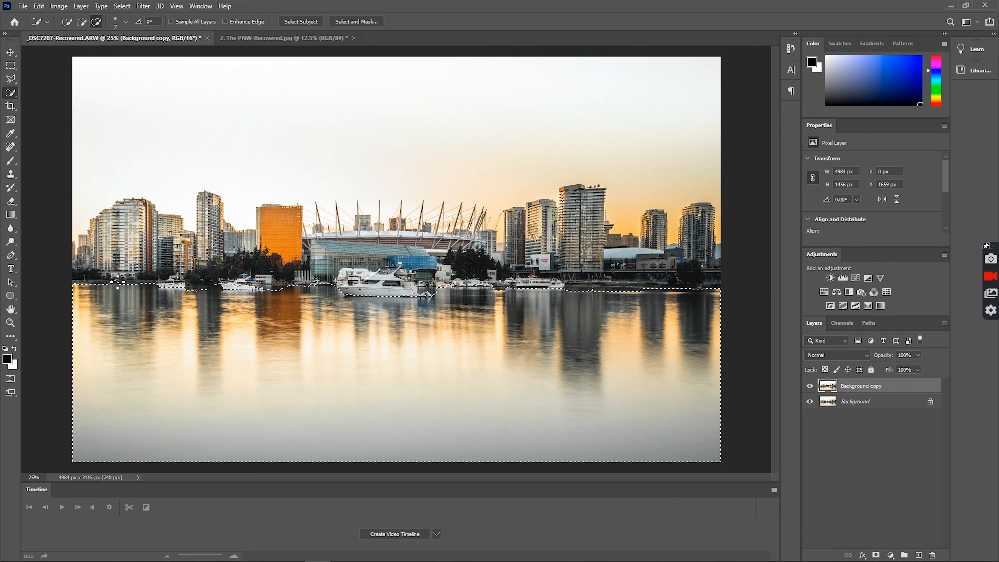
key("alt")
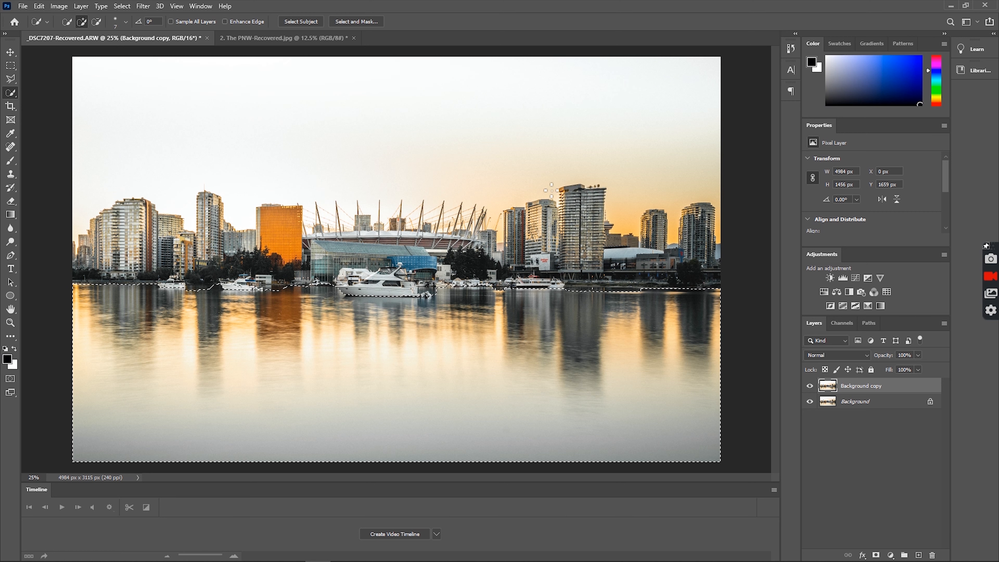
Apply a Motion Blur to the selected water with an angle of -90° and a distance of 299 pixels
left_click(143, 6)
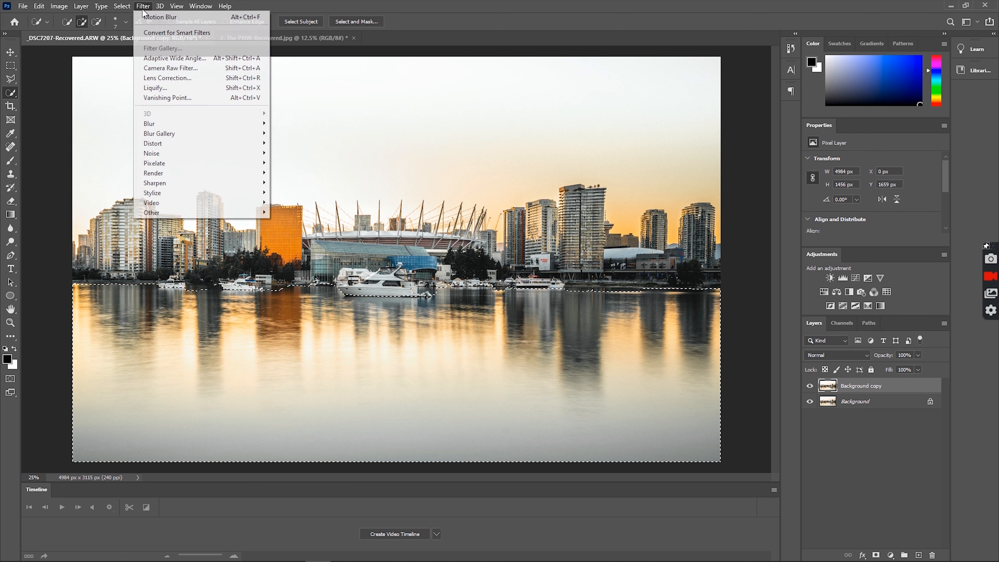
mouse_move(199, 123)
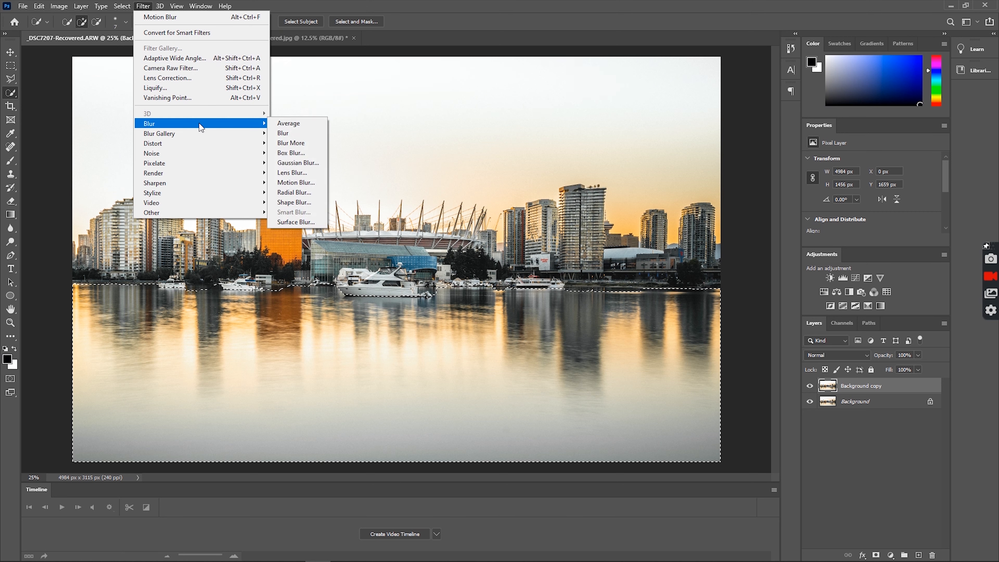
left_click(304, 183)
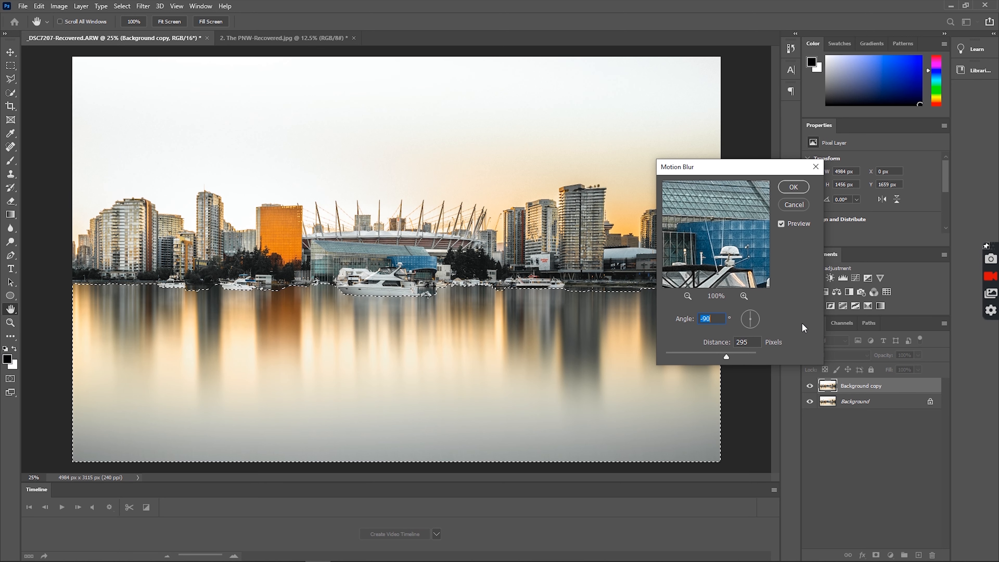
mouse_move(729, 354)
left_mouse_down()
mouse_move(714, 357)
mouse_move(747, 358)
left_mouse_up()
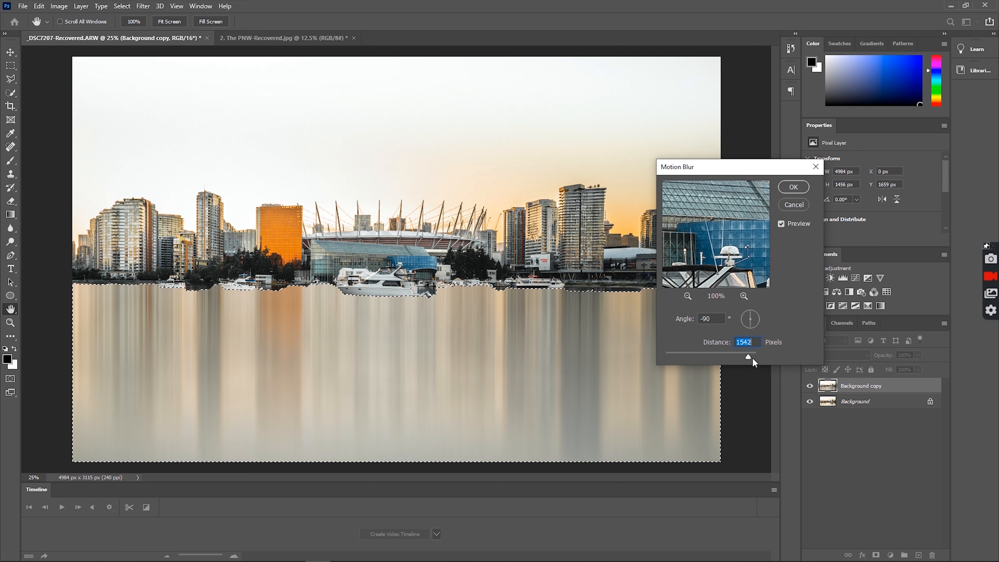
left_click_drag(749, 357, 753, 358)
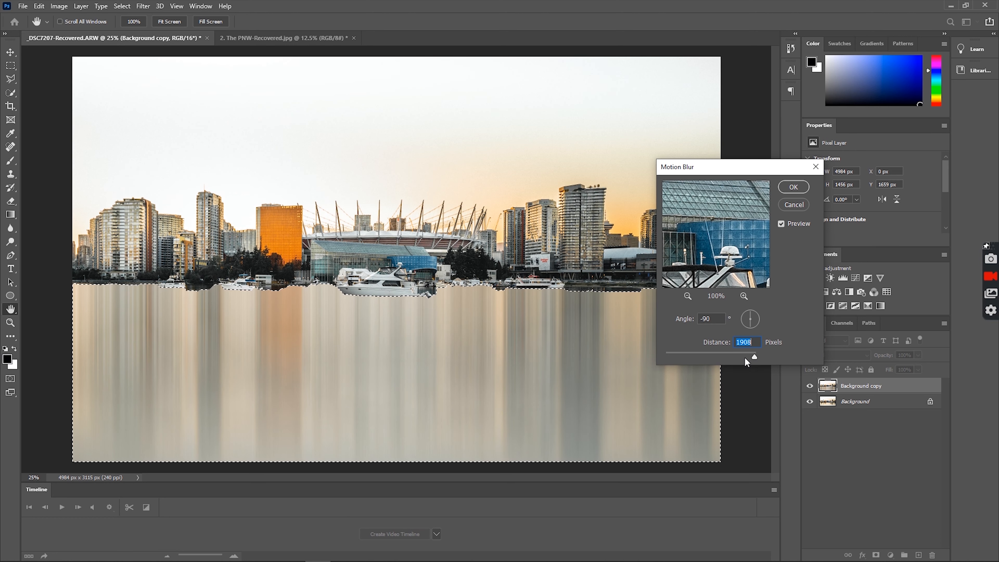
left_click_drag(753, 355, 722, 358)
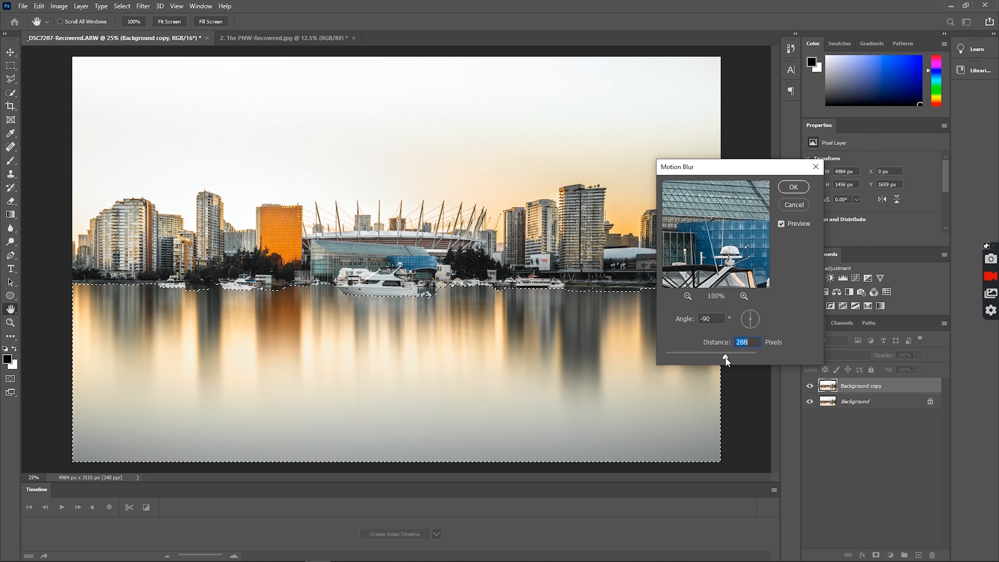
left_click_drag(726, 358, 722, 358)
left_click_drag(726, 356, 727, 356)
left_click_drag(726, 356, 727, 357)
left_click(793, 186)
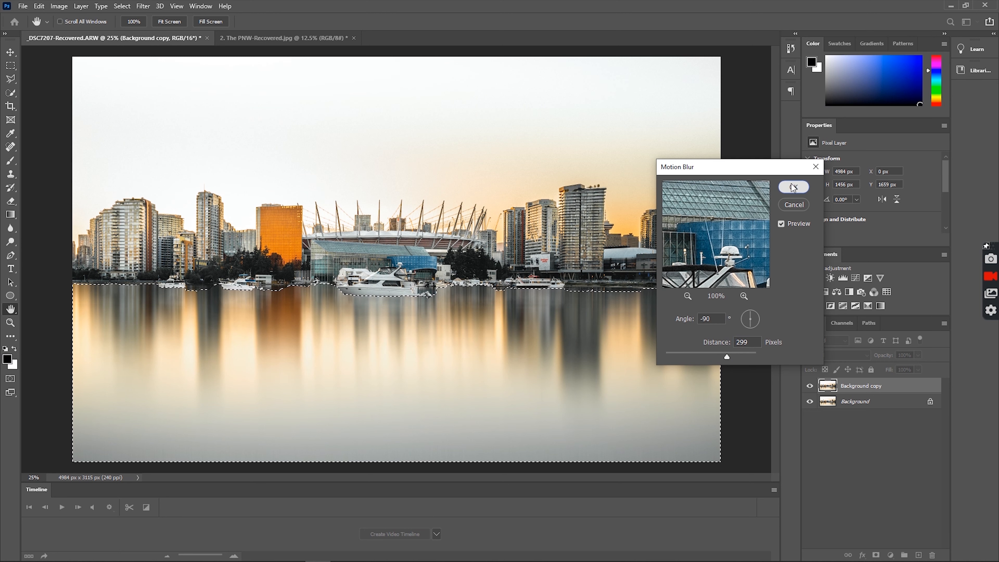
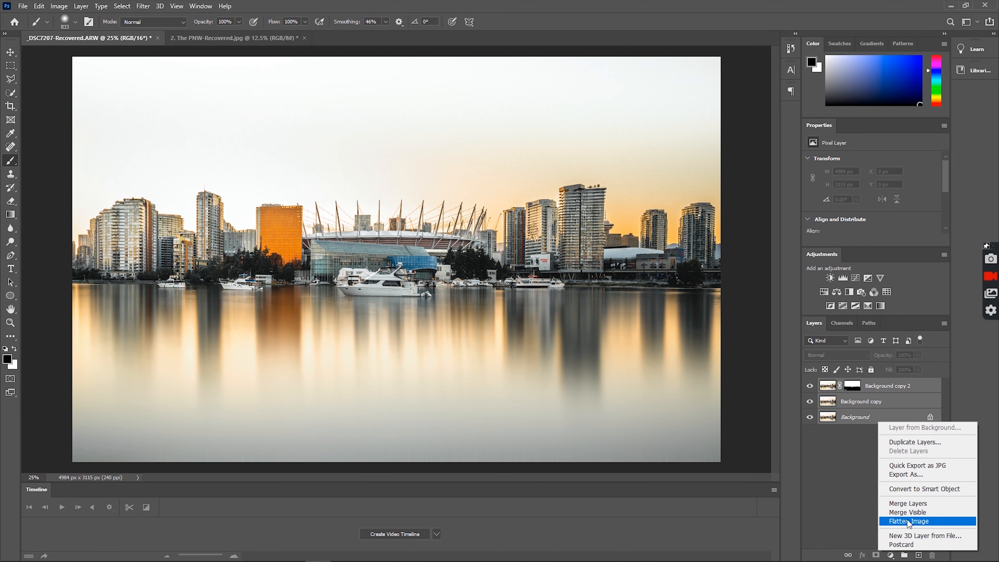
Flatten the skyline image into a single Background layer
left_click(908, 521)
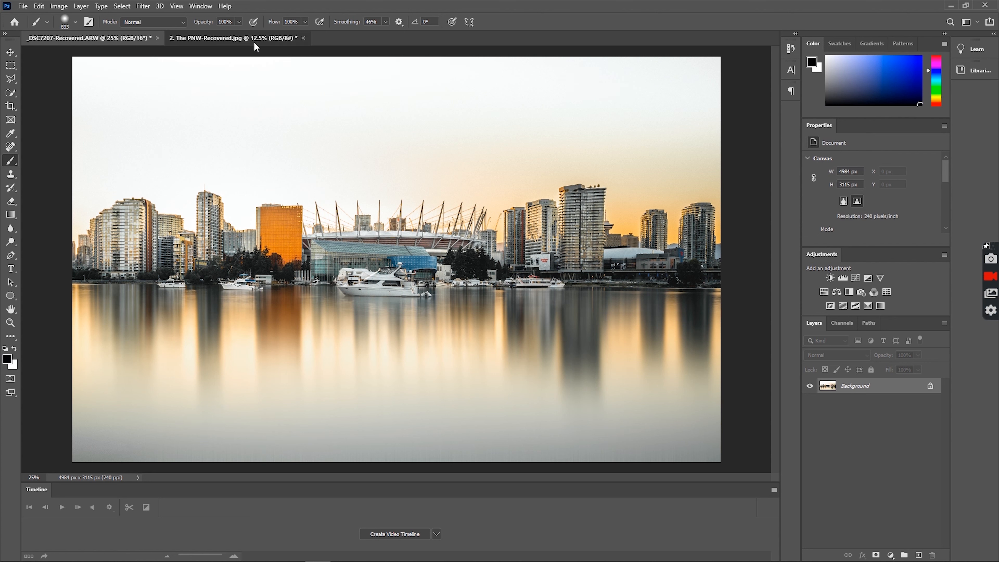
Switch to the forest photo, 2. The PNW-Recovered.jpg, and duplicate its Background layer
left_click(235, 40)
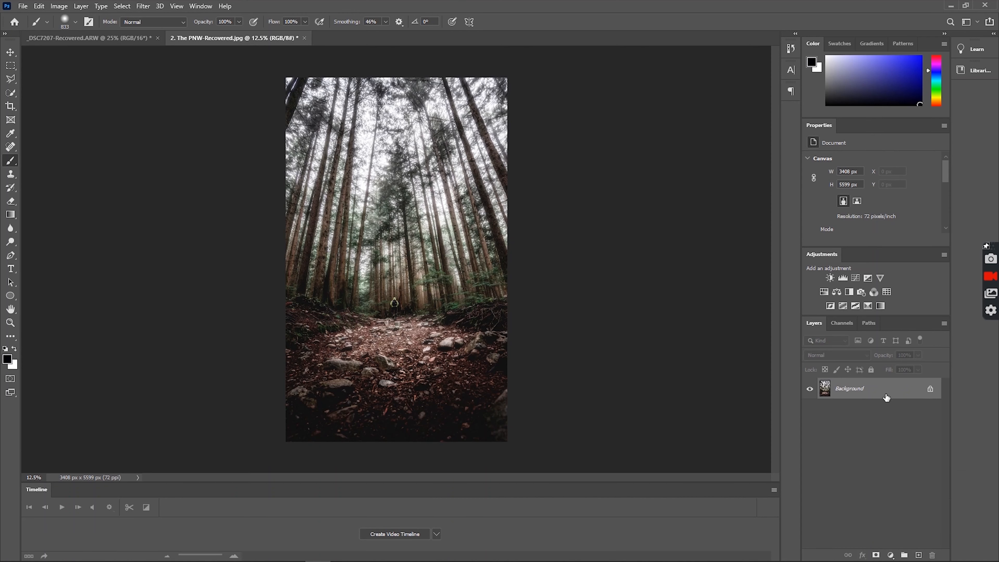
right_click(887, 396)
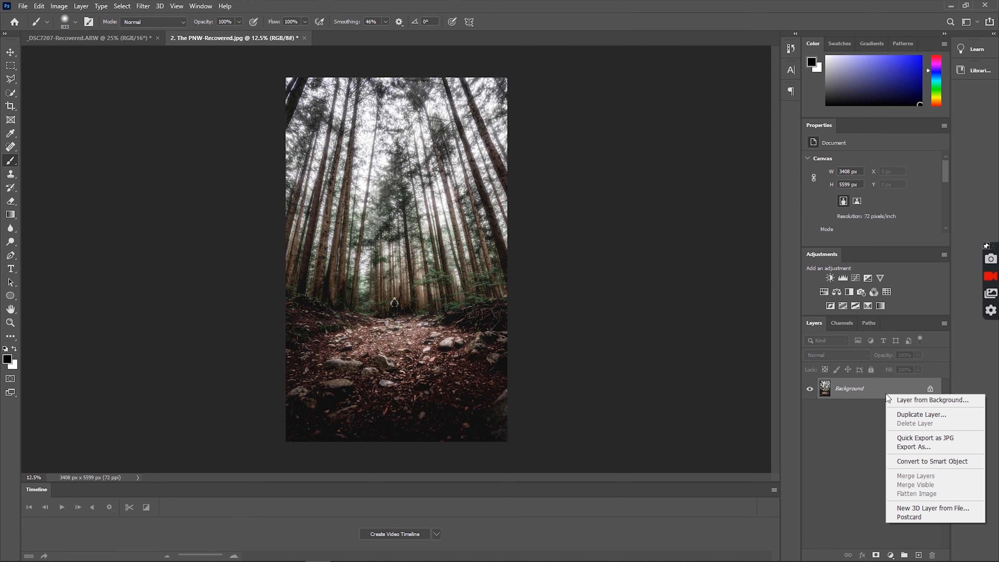
left_click(918, 415)
left_click(586, 161)
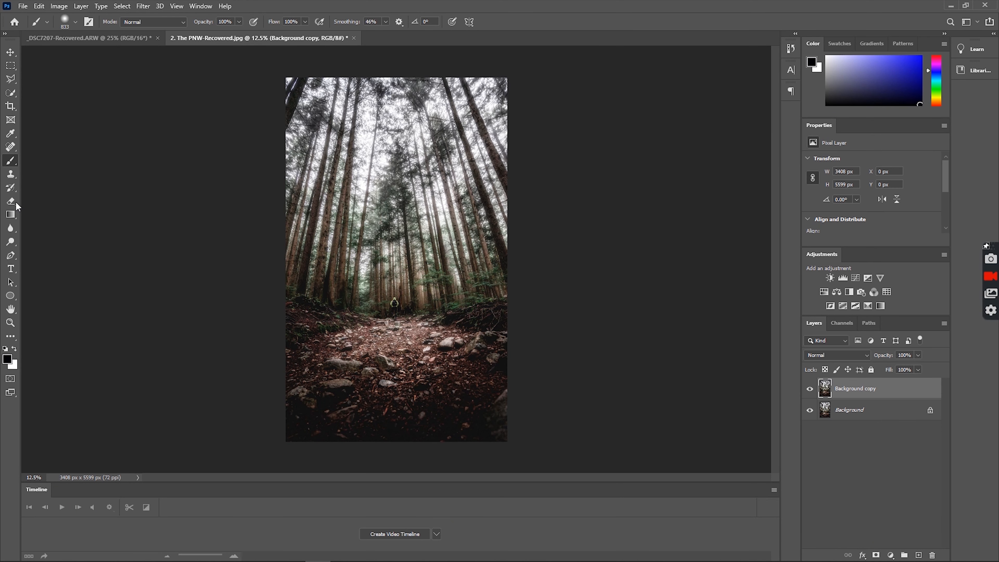
Select the trees and sky above the forest floor with the Quick Selection tool
left_click(13, 96)
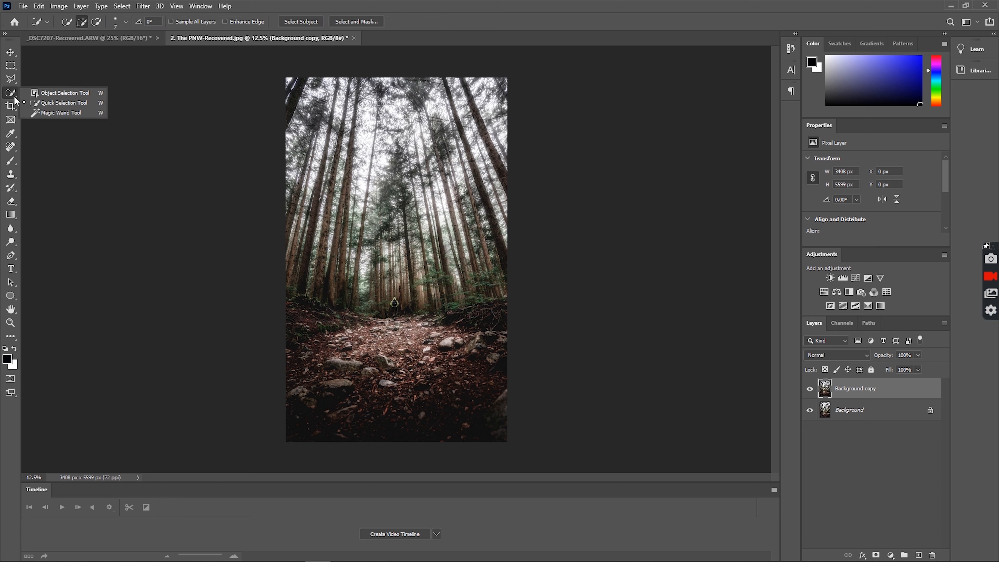
left_click(63, 103)
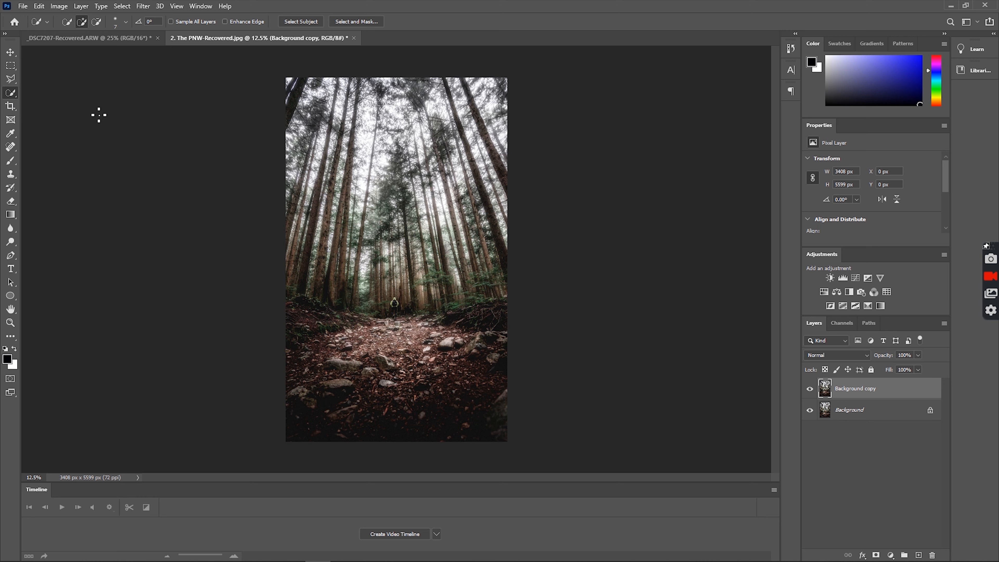
mouse_move(291, 292)
left_mouse_down()
mouse_move(355, 305)
mouse_move(367, 287)
mouse_move(388, 125)
mouse_move(428, 263)
mouse_move(499, 294)
mouse_move(423, 294)
mouse_move(460, 153)
mouse_move(461, 241)
mouse_move(479, 134)
mouse_move(489, 213)
mouse_move(502, 155)
mouse_move(452, 196)
mouse_move(466, 150)
mouse_move(455, 188)
mouse_move(439, 170)
mouse_move(427, 185)
mouse_move(353, 205)
mouse_move(306, 241)
mouse_move(318, 213)
mouse_move(324, 226)
mouse_move(342, 202)
mouse_move(327, 231)
mouse_move(347, 211)
mouse_move(313, 220)
mouse_move(341, 193)
mouse_move(322, 212)
mouse_move(334, 170)
mouse_move(324, 124)
mouse_move(368, 199)
mouse_move(388, 182)
mouse_move(364, 139)
mouse_move(351, 147)
mouse_move(351, 191)
left_mouse_up()
left_click_drag(343, 126, 332, 117)
mouse_move(340, 181)
left_mouse_down()
mouse_move(327, 142)
mouse_move(317, 189)
mouse_move(305, 182)
mouse_move(307, 121)
mouse_move(298, 203)
mouse_move(312, 112)
mouse_move(294, 76)
mouse_move(305, 116)
mouse_move(301, 103)
mouse_move(359, 90)
mouse_move(445, 86)
mouse_move(404, 88)
left_mouse_up()
Apply a vertical Motion Blur to the selected trees with an angle of -90° and a distance of 127 pixels
left_click(122, 6)
mouse_move(143, 6)
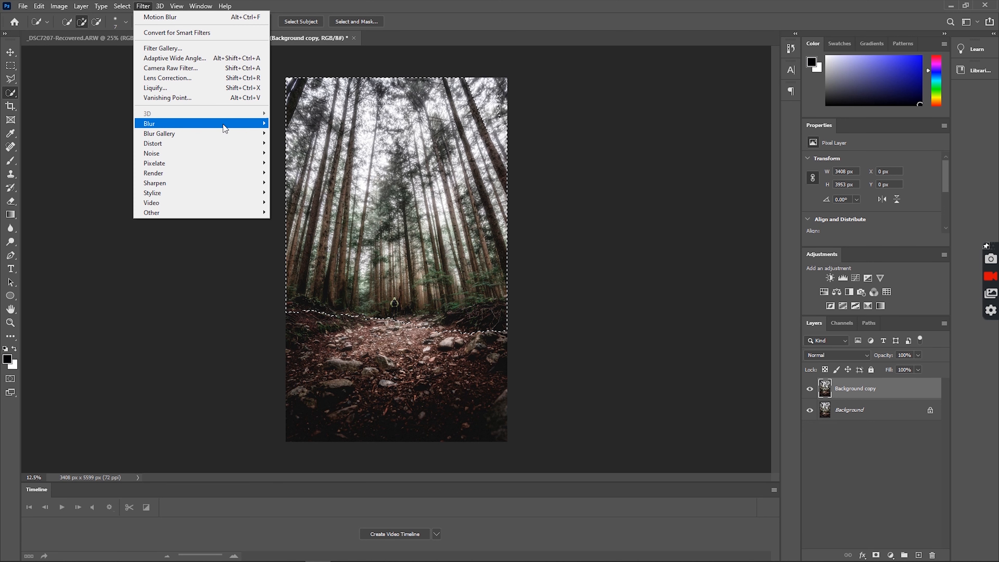
mouse_move(223, 125)
left_click(313, 181)
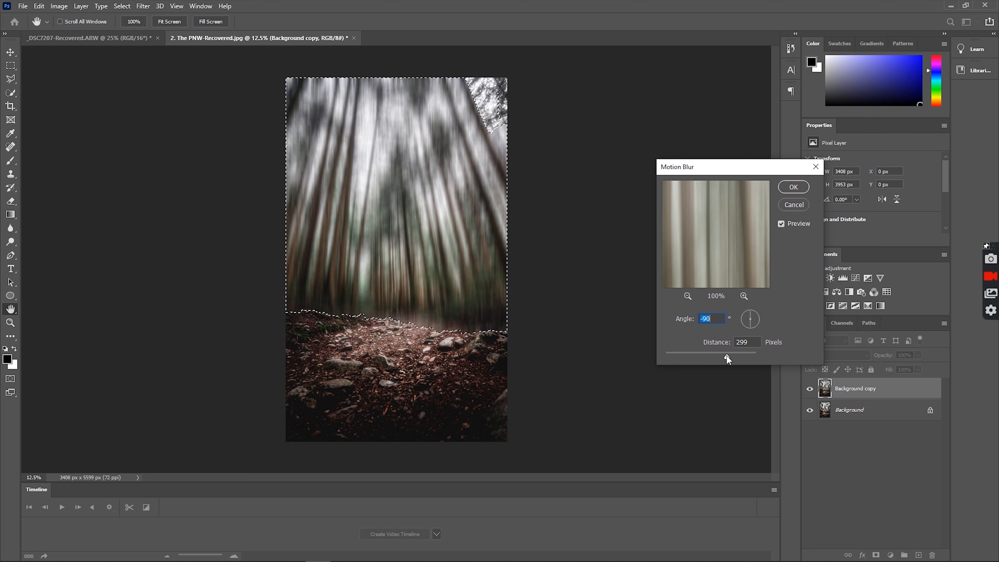
left_click_drag(724, 356, 701, 357)
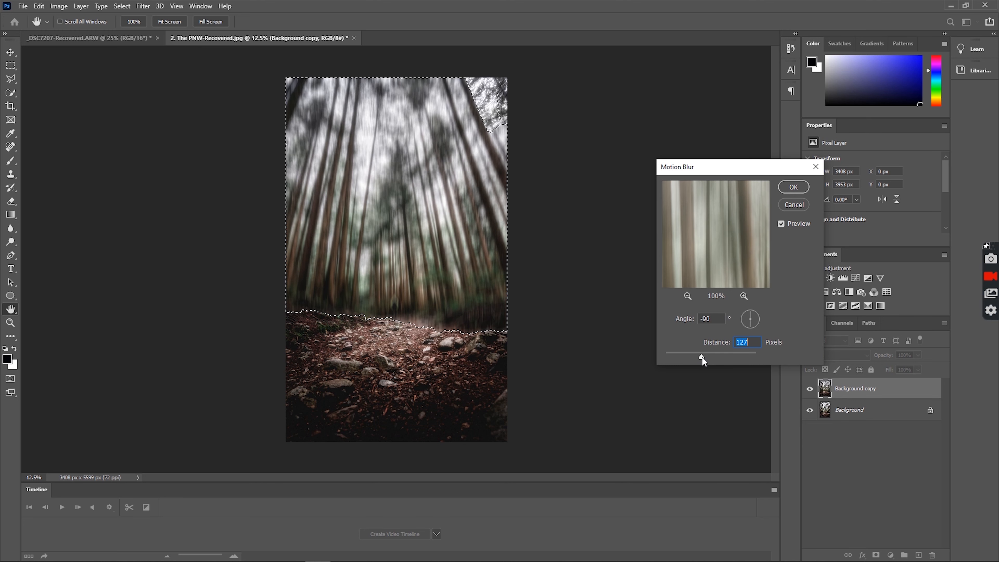
left_click(793, 186)
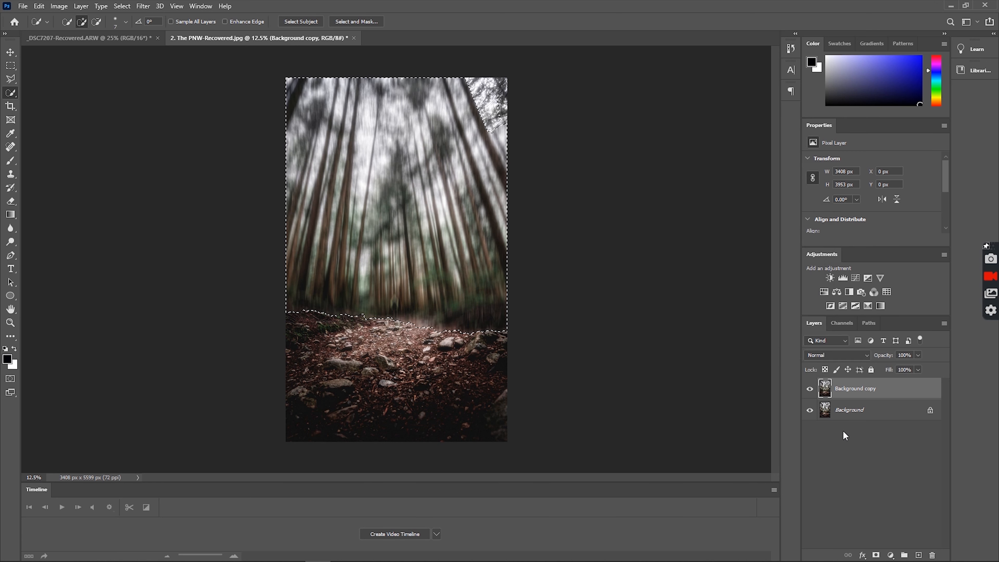
Duplicate the unblurred Background layer as Background copy 2 and move it to the top of the layer stack
left_click(859, 448)
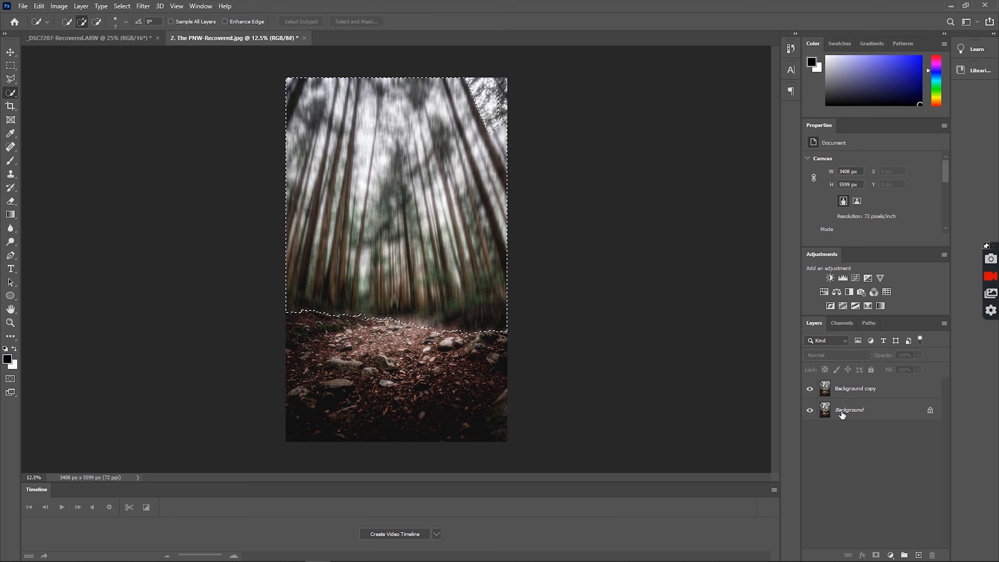
left_click(863, 411)
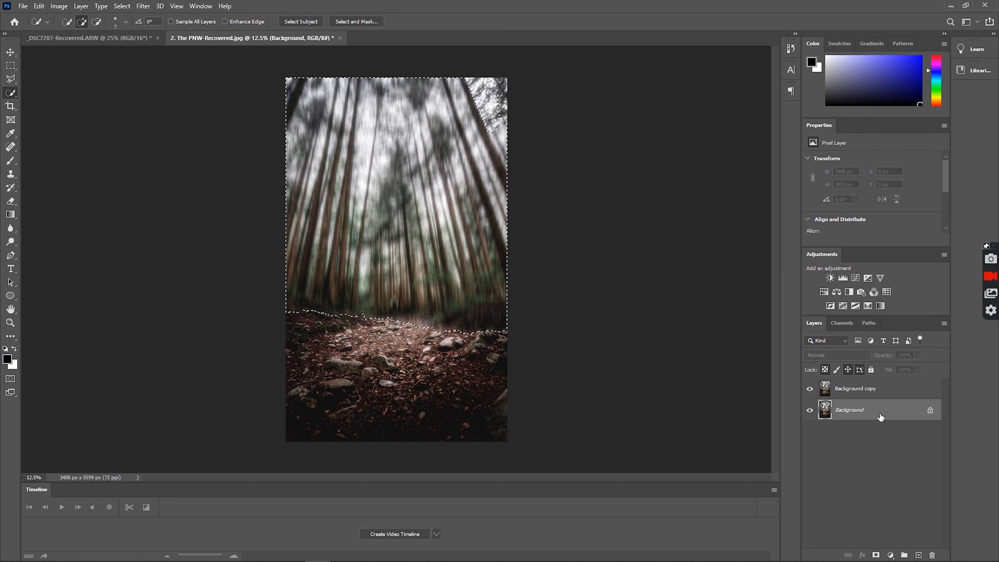
right_click(879, 413)
left_click(915, 435)
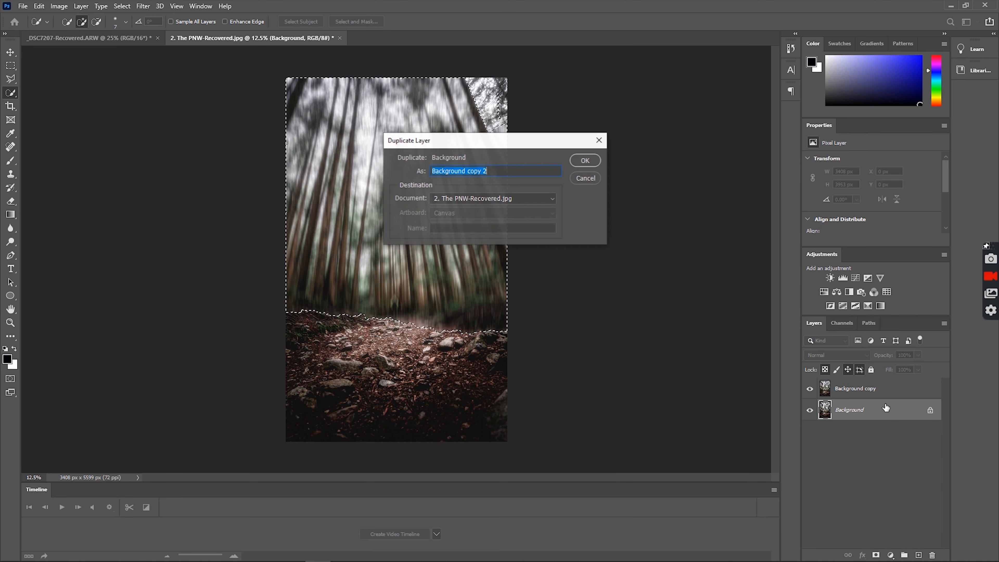
left_click(587, 162)
left_click_drag(830, 402, 830, 387)
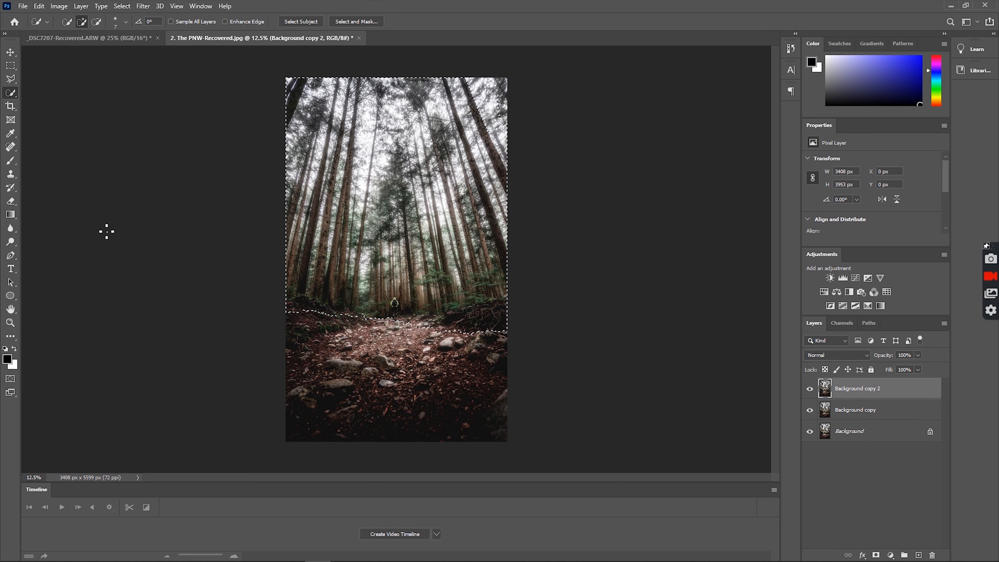
Add a full white layer mask to Background copy 2 and paint it black over the upper trees and sky to reveal the blurred layer
key("ctrl+d")
left_click(876, 555)
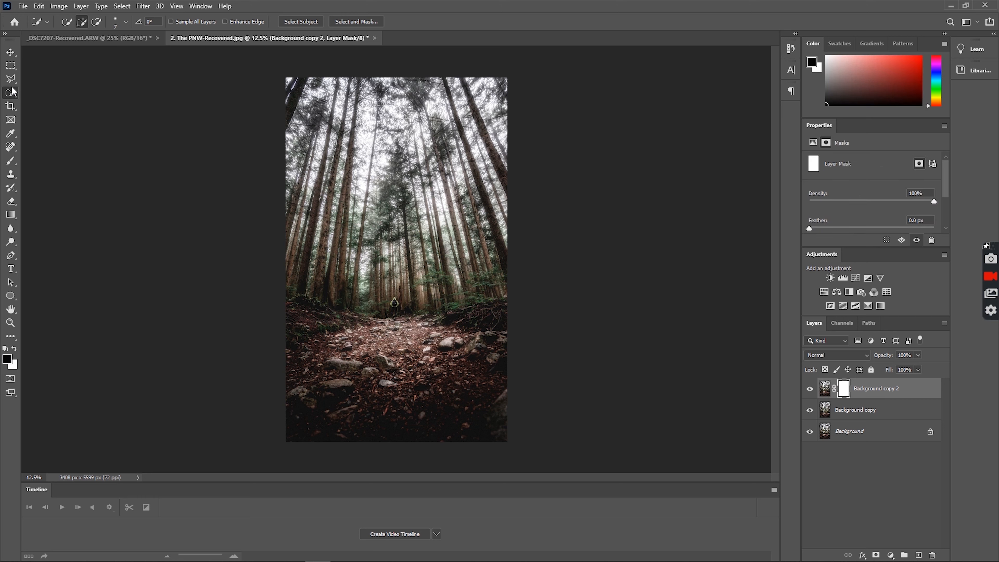
left_click(11, 161)
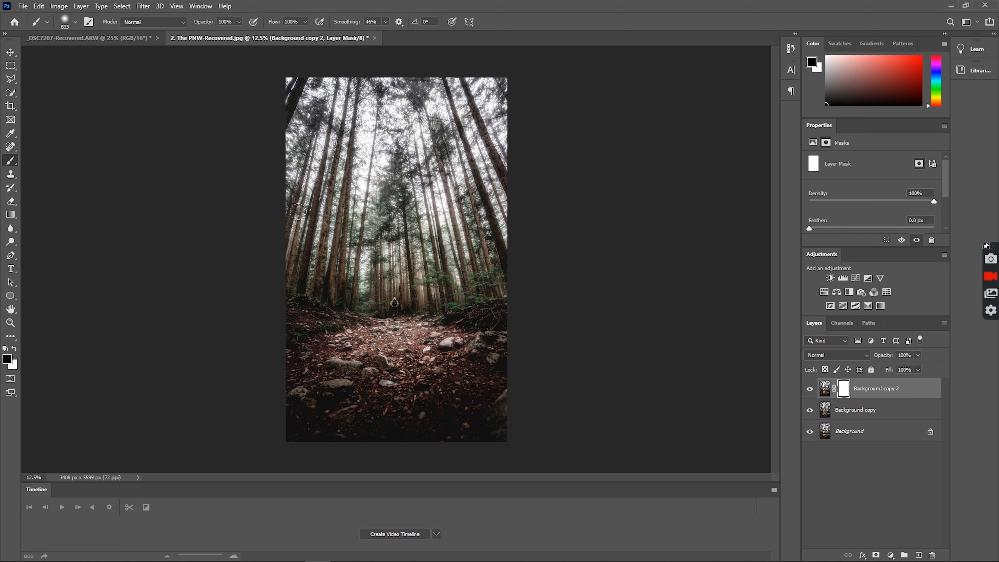
left_click_drag(324, 208, 330, 213)
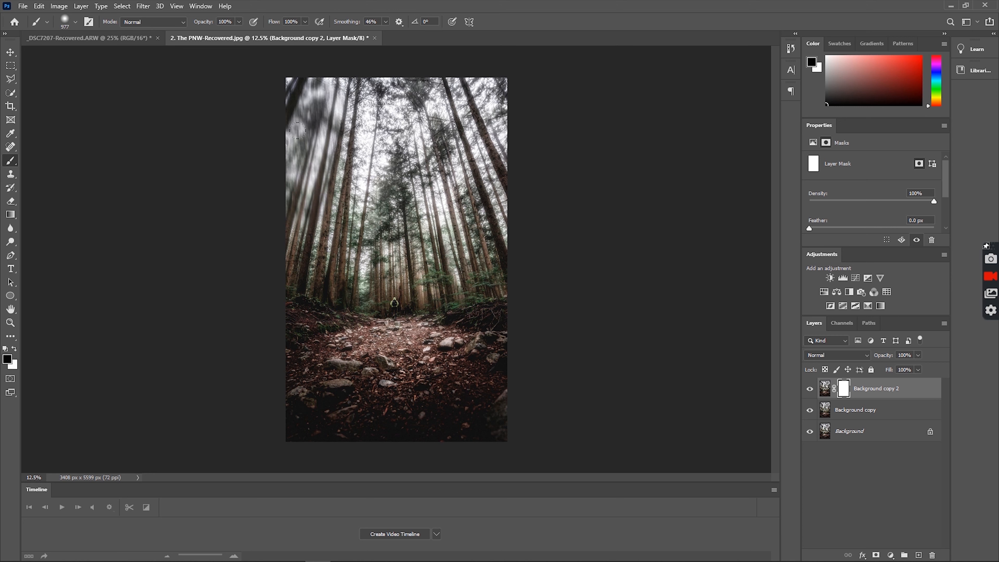
mouse_move(347, 61)
left_mouse_down()
mouse_move(330, 187)
mouse_move(366, 78)
mouse_move(401, 190)
mouse_move(406, 97)
mouse_move(406, 210)
mouse_move(424, 84)
mouse_move(438, 210)
mouse_move(484, 155)
left_mouse_up()
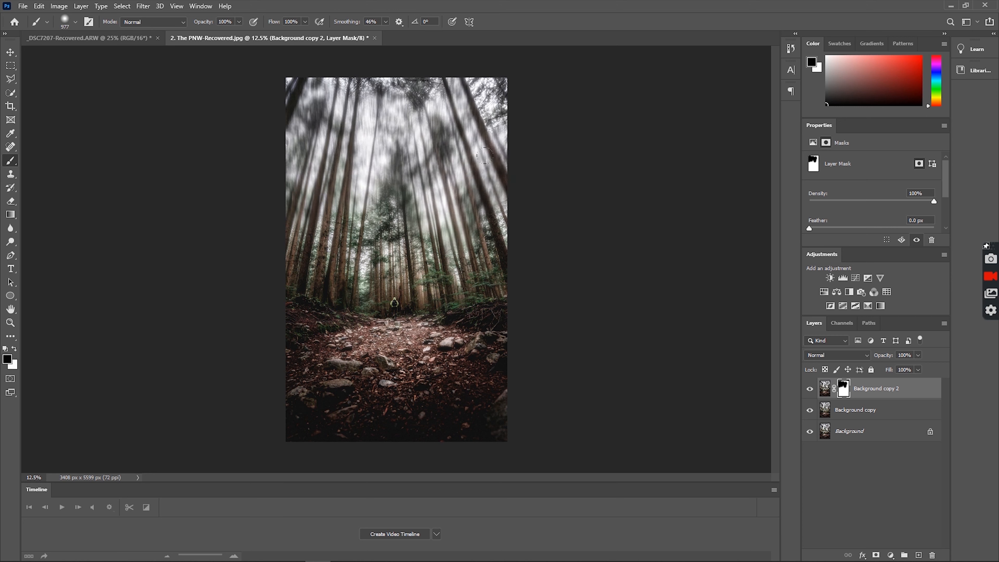
mouse_move(402, 220)
left_mouse_down()
mouse_move(379, 205)
mouse_move(357, 209)
mouse_move(315, 251)
mouse_move(299, 230)
left_mouse_up()
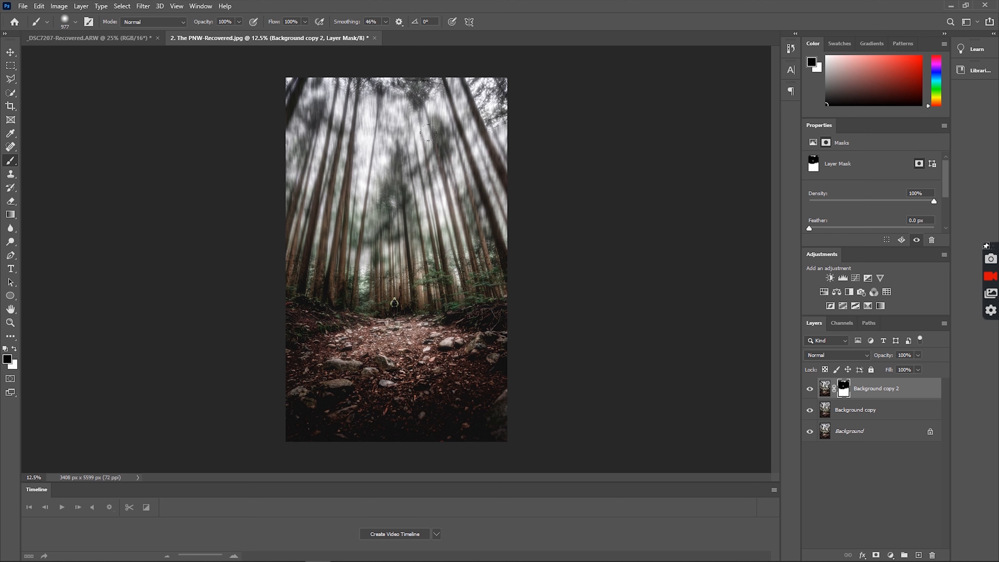
left_click_drag(407, 75, 338, 72)
left_click_drag(240, 82, 433, 81)
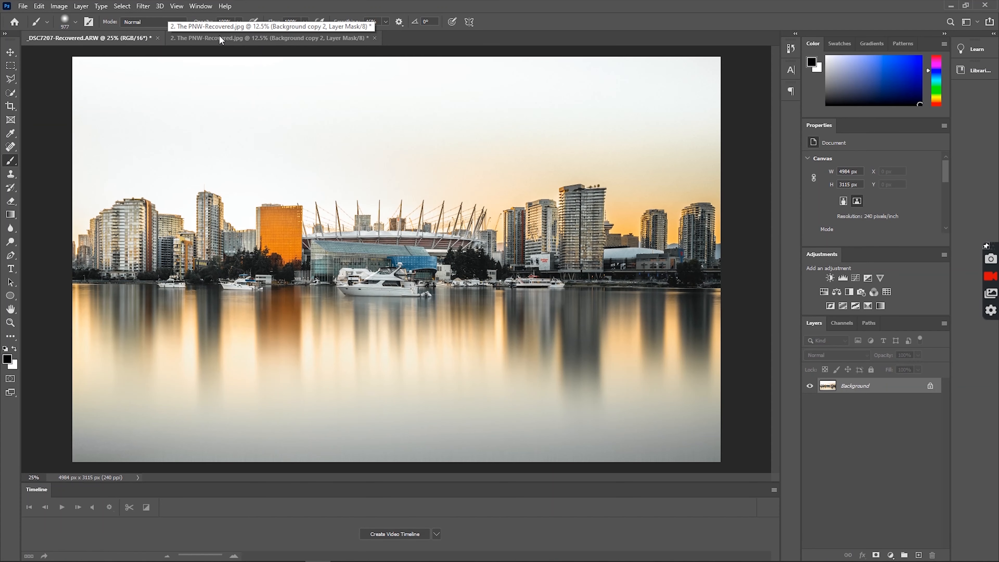
left_click(230, 39)
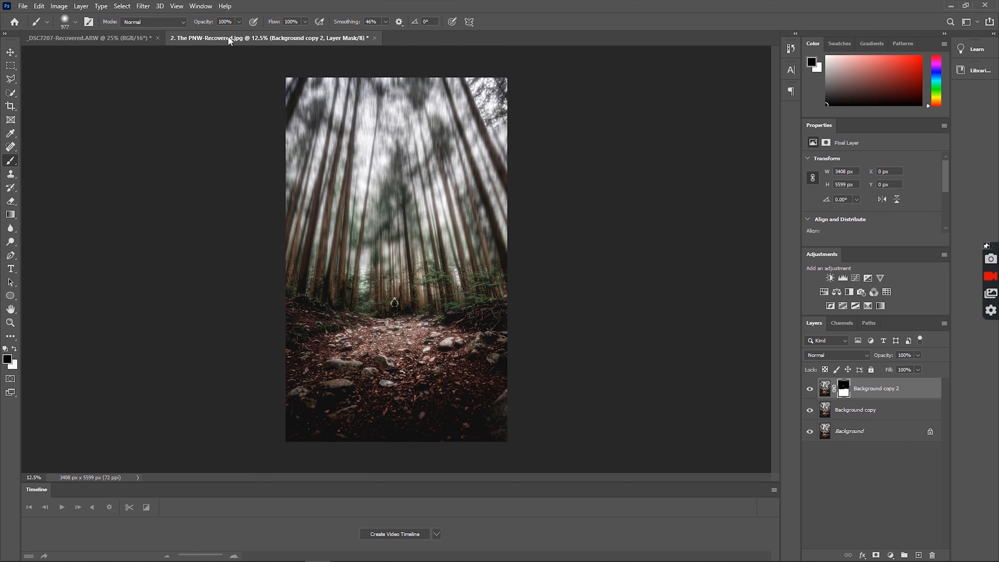